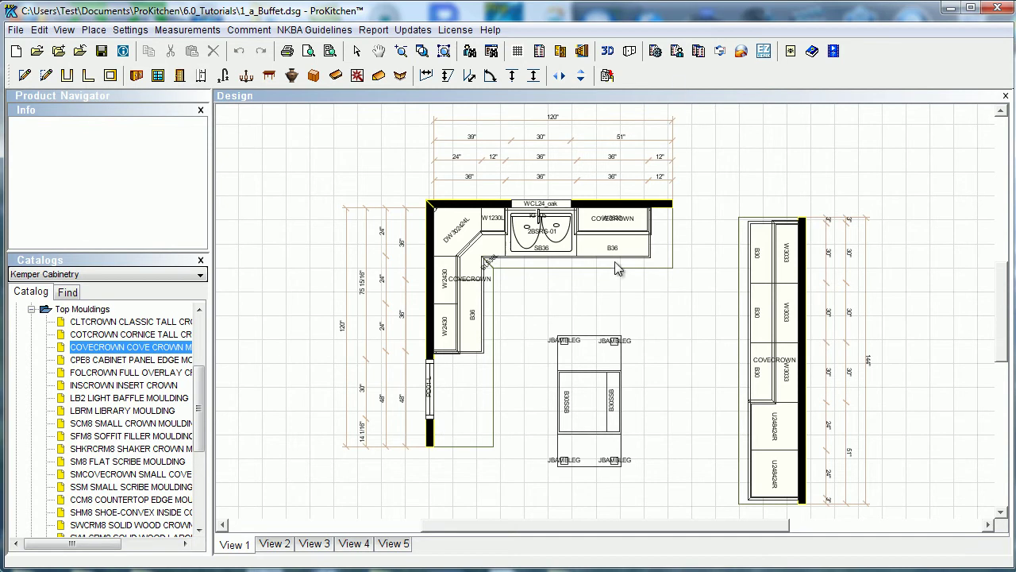
Open the global specifications and clear all options for the Kemper Cabinetry catalog
{"action": "left_click", "coordinate": [561, 52]}
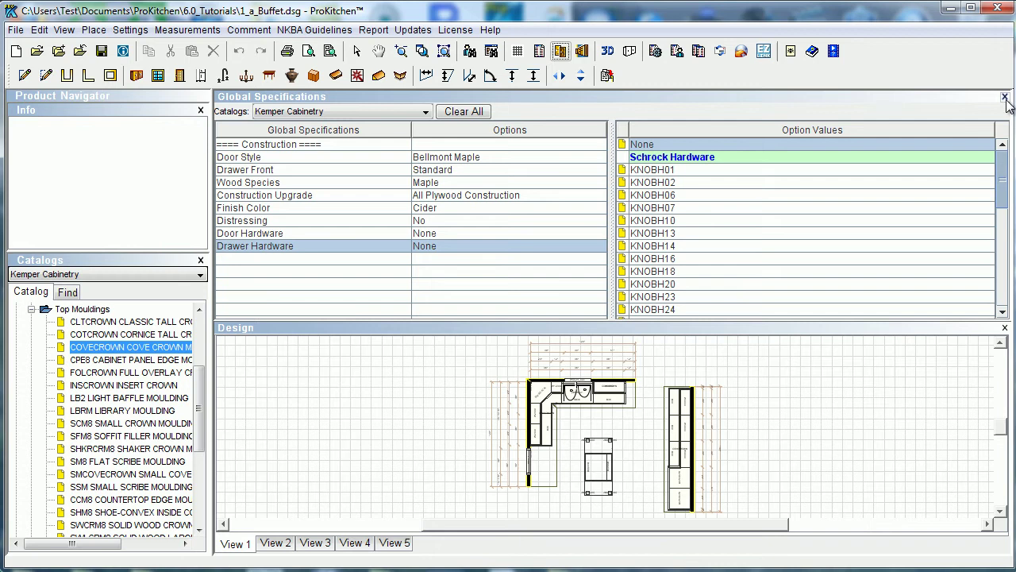
{"action": "left_click", "coordinate": [464, 112]}
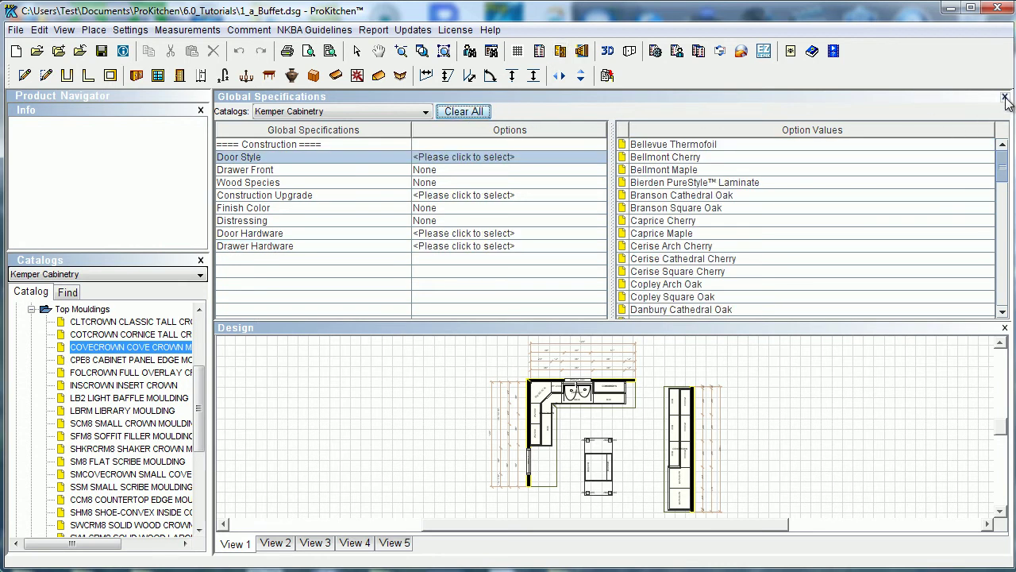
Try to create a customer report for Kemper Cabinetry while the global specifications are still unset
{"action": "left_click", "coordinate": [677, 53]}
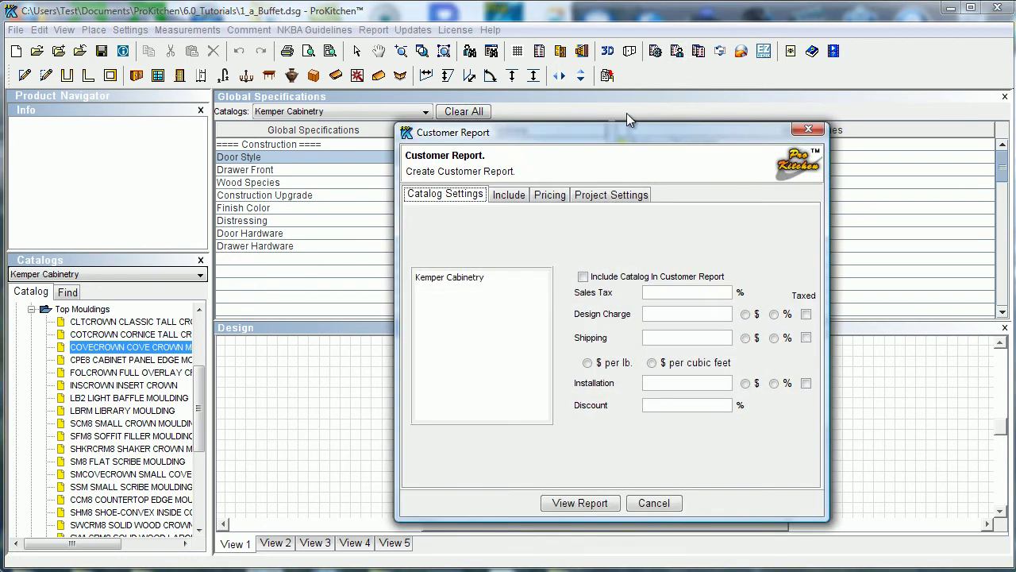
{"action": "left_click", "coordinate": [445, 278]}
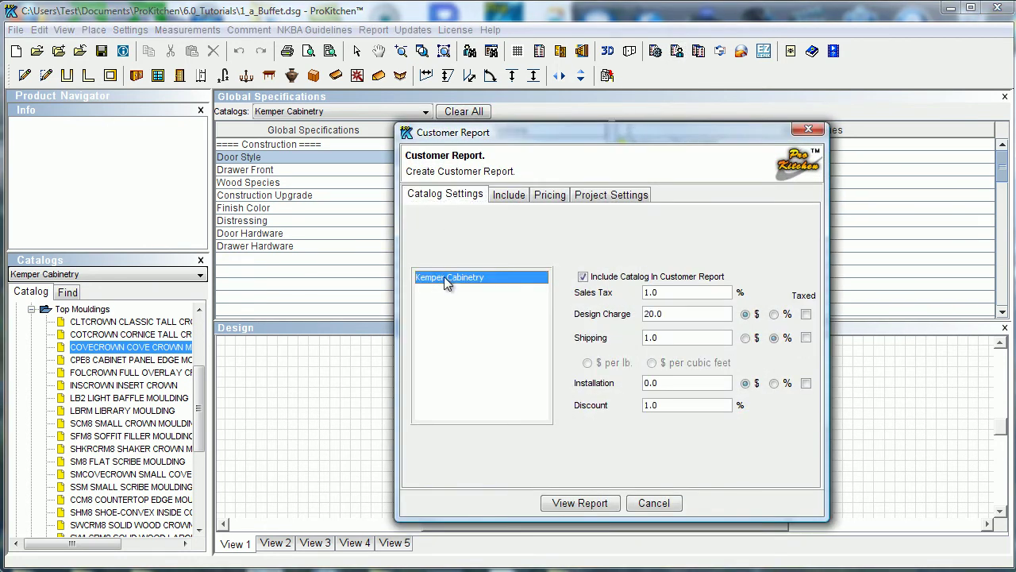
{"action": "left_click", "coordinate": [584, 504]}
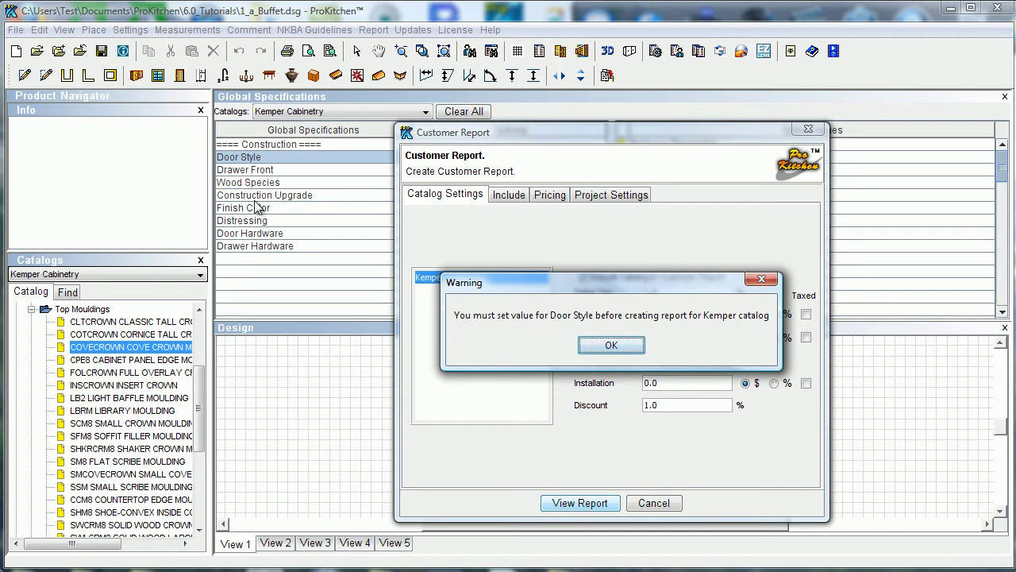
{"action": "left_click", "coordinate": [612, 345]}
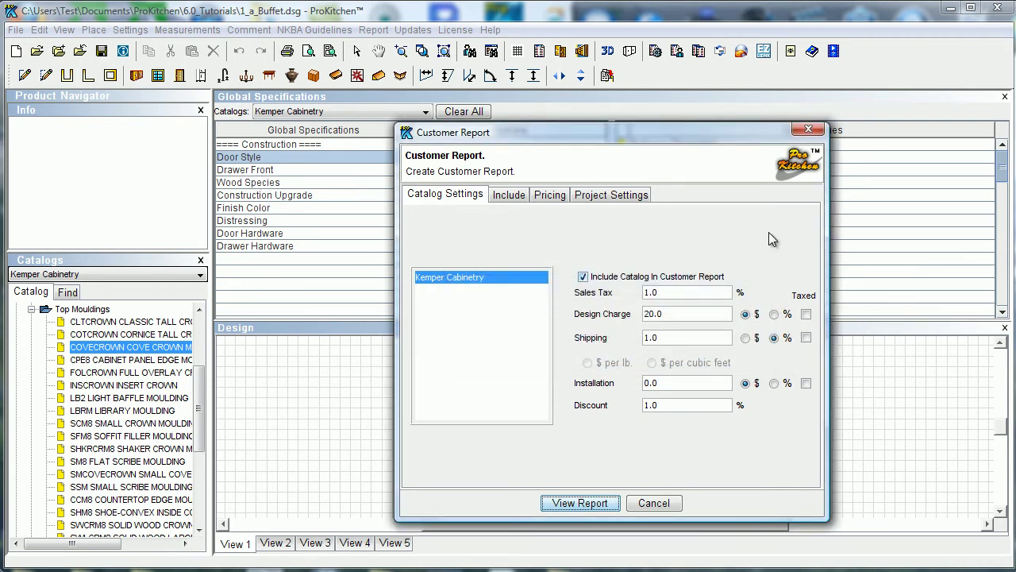
{"action": "left_click", "coordinate": [653, 503]}
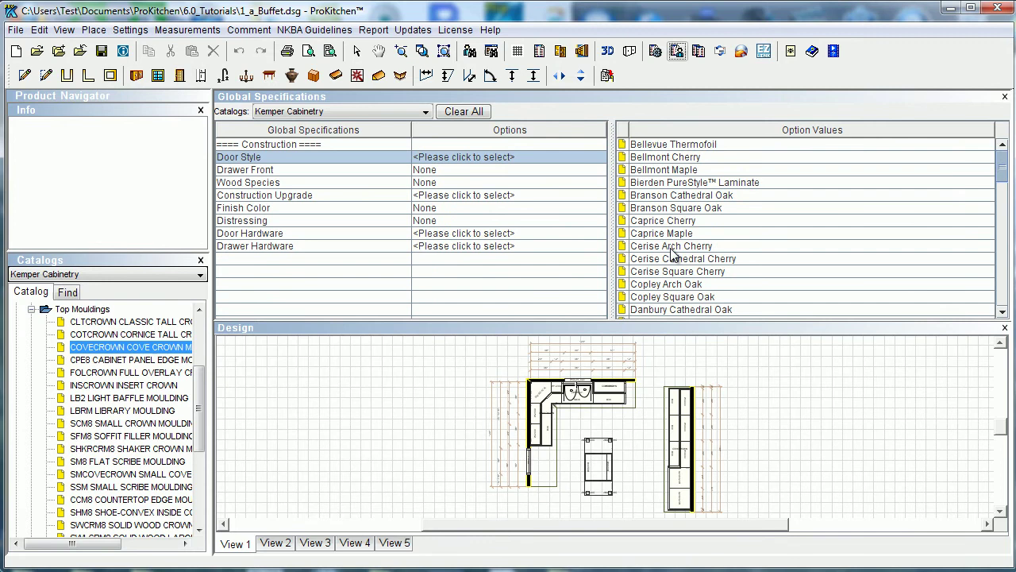
Set the global door style to Cerise Square Cherry and the construction upgrade to All Plywood Construction
{"action": "left_click", "coordinate": [662, 272]}
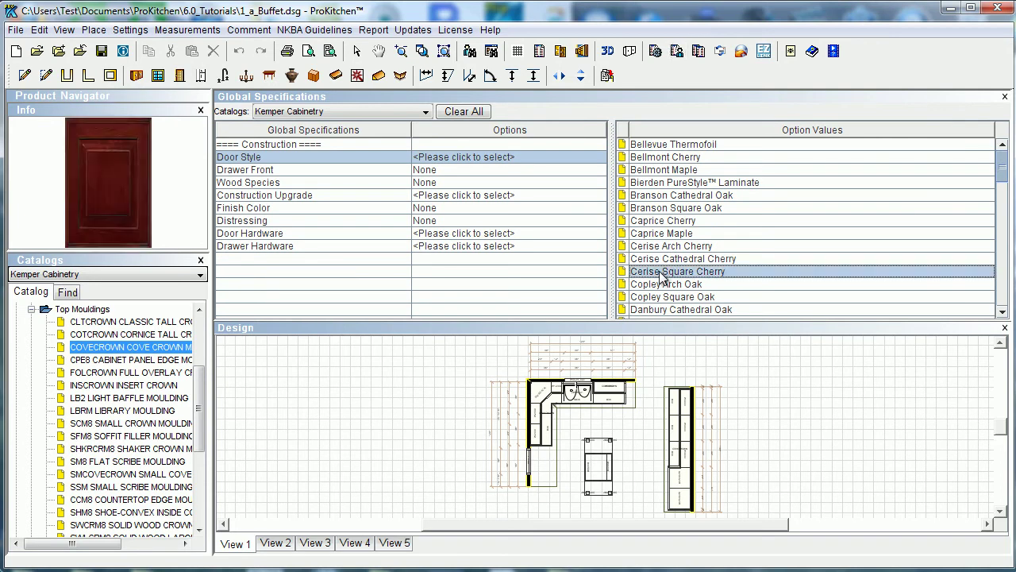
{"action": "left_click", "coordinate": [665, 284]}
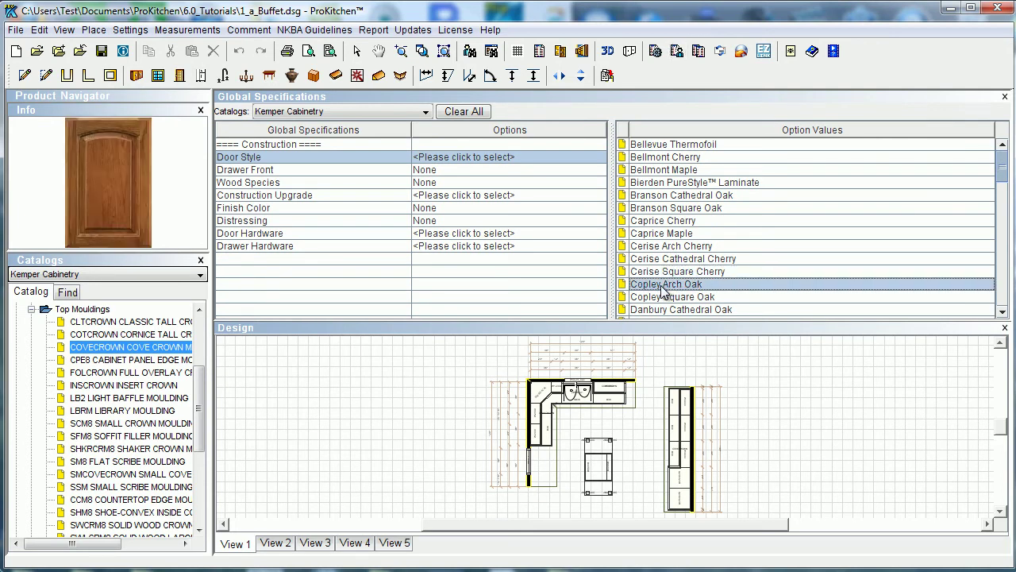
{"action": "left_click", "coordinate": [663, 275]}
{"action": "double_click", "coordinate": [662, 273]}
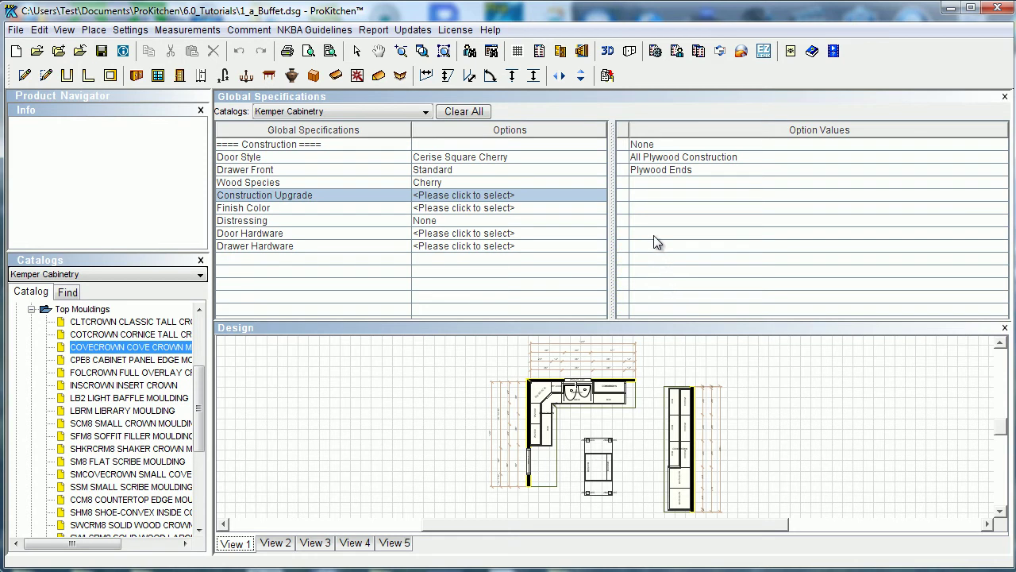
{"action": "double_click", "coordinate": [642, 156]}
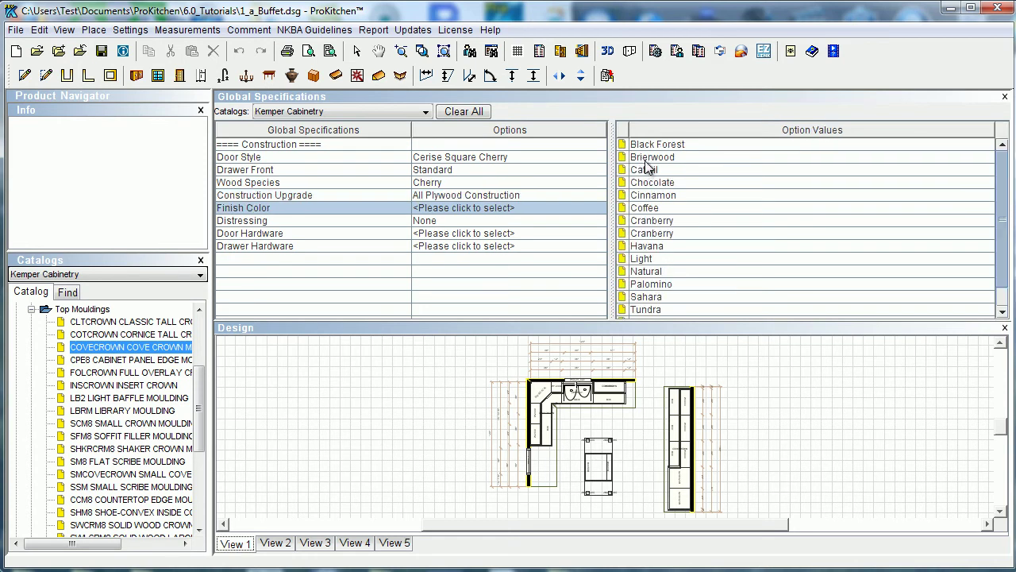
Set the finish color to Brierwood and both the door and drawer hardware to None
{"action": "left_click", "coordinate": [648, 158]}
{"action": "double_click", "coordinate": [646, 158]}
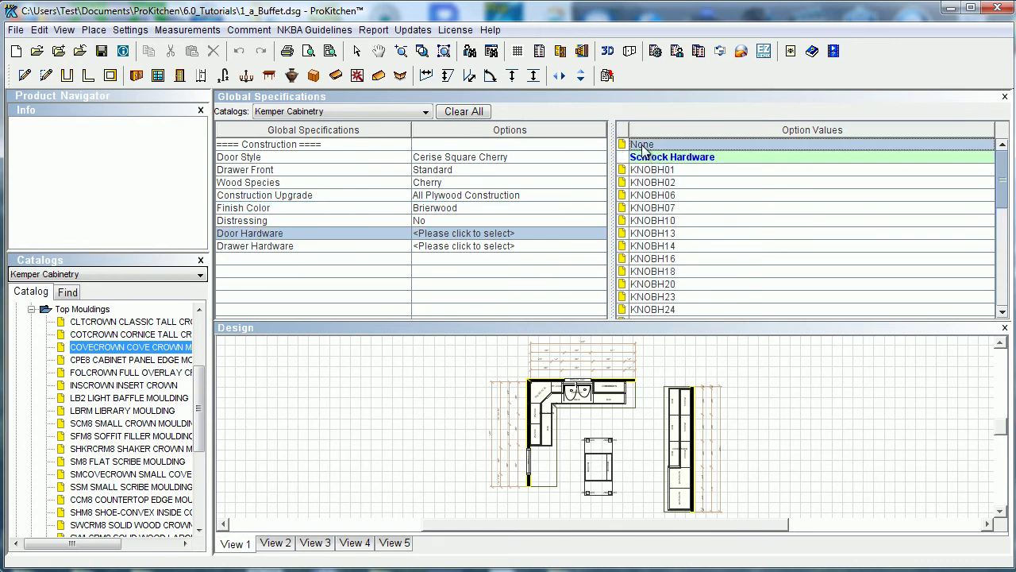
{"action": "double_click", "coordinate": [644, 145]}
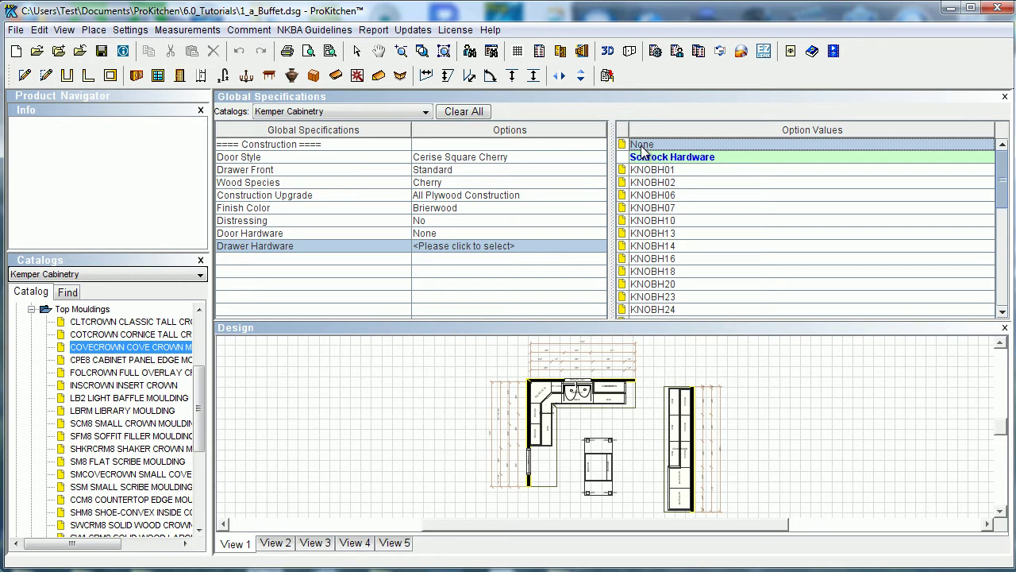
{"action": "double_click", "coordinate": [644, 146]}
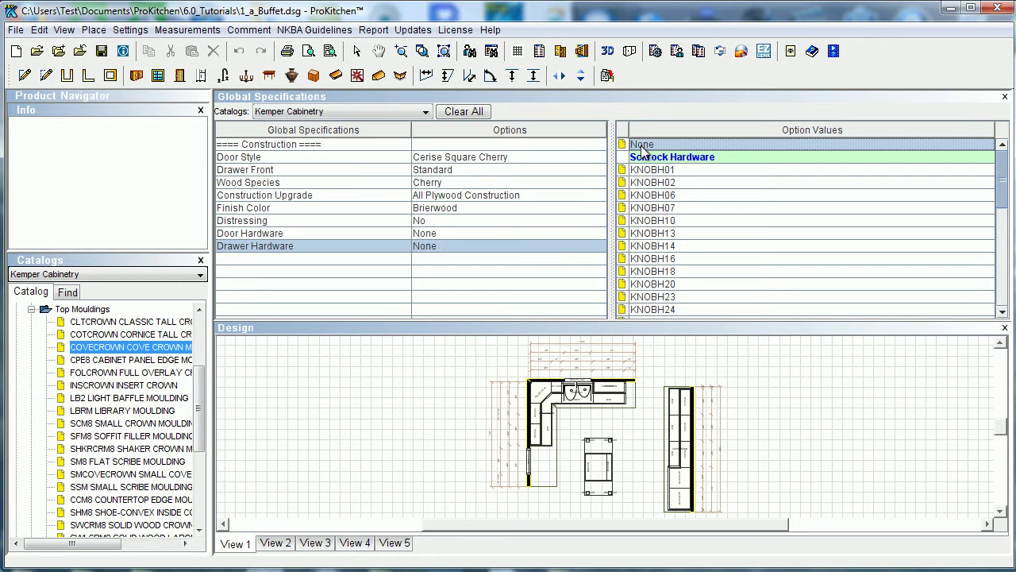
Start a customer report for Kemper Cabinetry and set sales tax, design charge, shipping, installation and discount to 0
{"action": "left_click", "coordinate": [678, 51]}
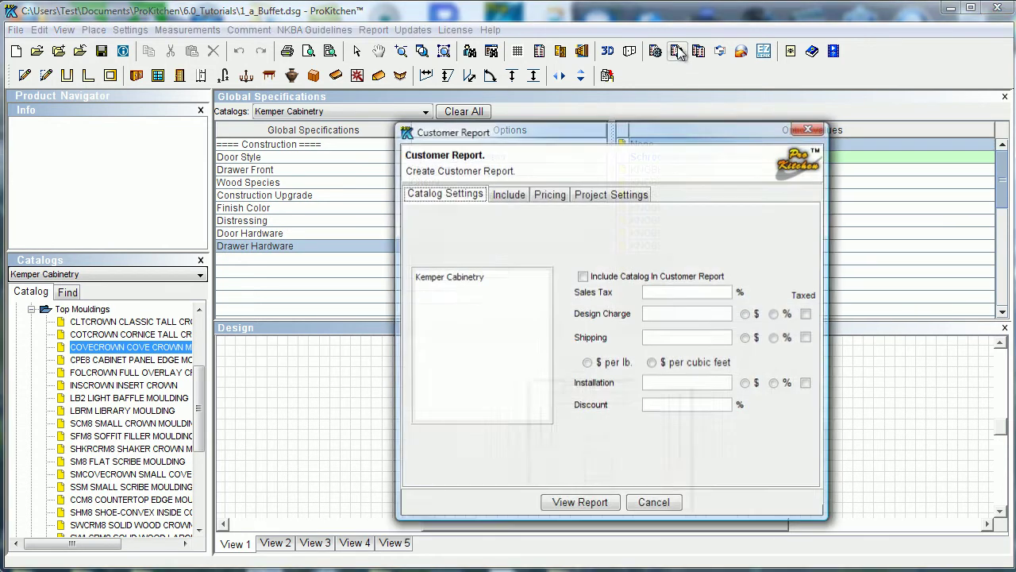
{"action": "left_click", "coordinate": [448, 277]}
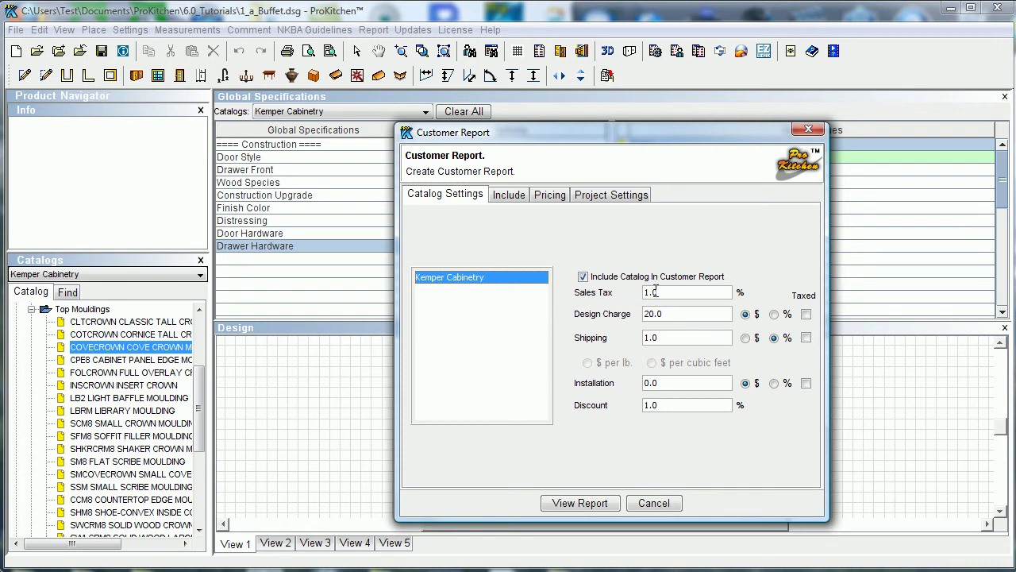
{"action": "left_click_drag", "start_coordinate": [667, 293], "coordinate": [640, 292]}
{"action": "type", "text": "0"}
{"action": "left_click_drag", "start_coordinate": [669, 313], "coordinate": [619, 314]}
{"action": "type", "text": "0"}
{"action": "left_click_drag", "start_coordinate": [659, 339], "coordinate": [632, 337]}
{"action": "type", "text": "0"}
{"action": "left_click_drag", "start_coordinate": [663, 383], "coordinate": [604, 382]}
{"action": "type", "text": "0"}
{"action": "left_click_drag", "start_coordinate": [661, 405], "coordinate": [626, 405]}
{"action": "type", "text": "0"}
Set the report's installation charge for Kemper Cabinetry to 5000.00 dollars
{"action": "left_click", "coordinate": [654, 338]}
{"action": "key", "text": "BackSpace"}
{"action": "type", "text": "5000."}
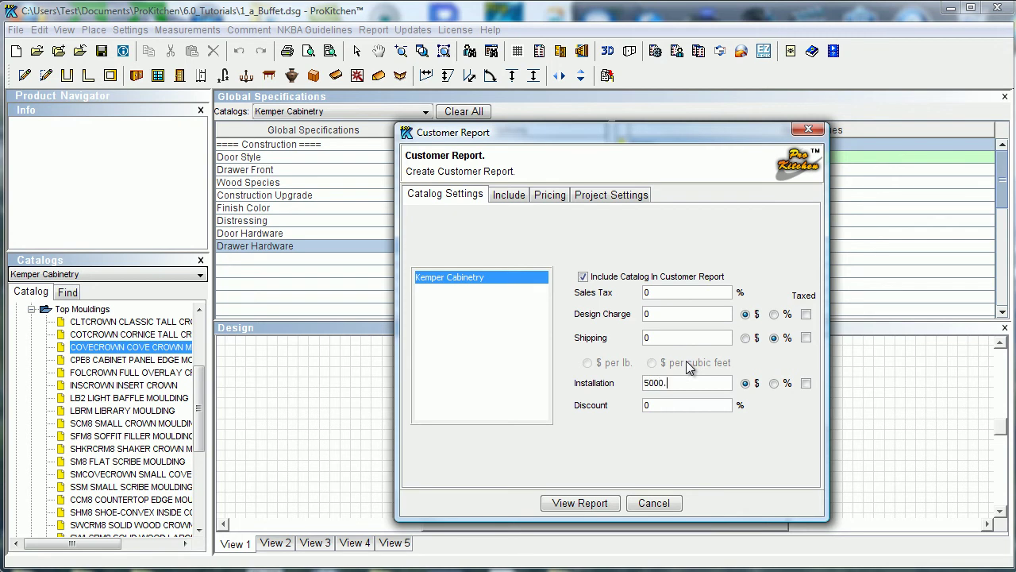
{"action": "type", "text": "00"}
Check the installation amounts applied to the individual items in the report's pricing list
{"action": "left_click", "coordinate": [558, 199]}
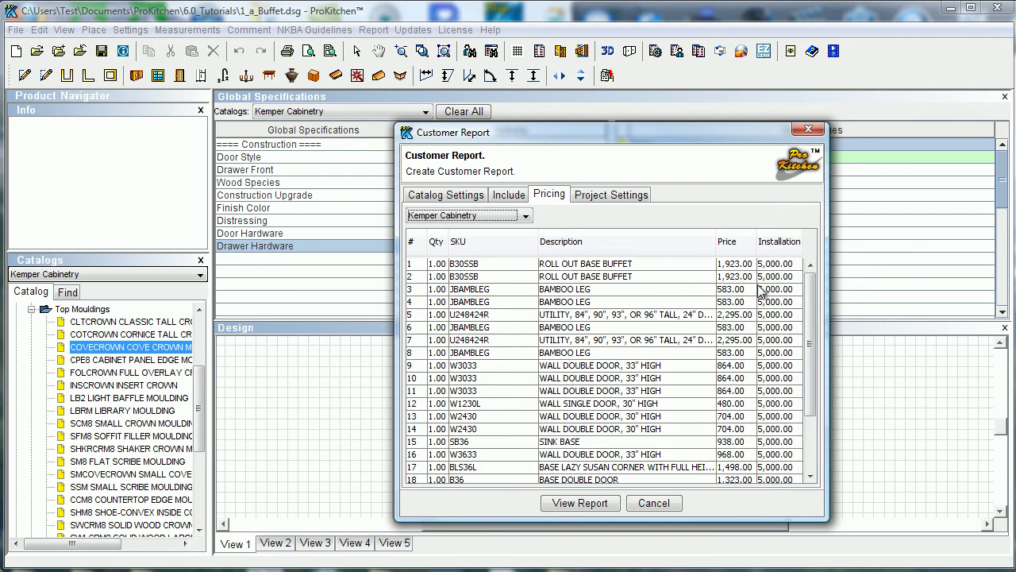
{"action": "scroll", "coordinate": [809, 350], "scroll_direction": "down", "scroll_amount": 2}
{"action": "scroll", "coordinate": [808, 349], "scroll_direction": "up", "scroll_amount": 2}
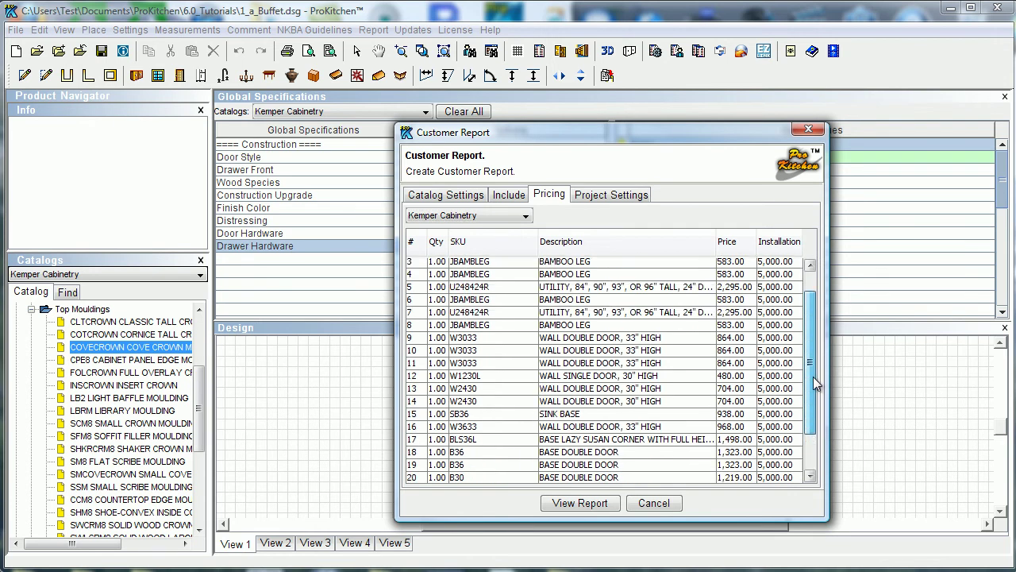
Reset the catalog's installation charge to 0 and enter a discount of 0 percent
{"action": "left_click", "coordinate": [444, 195]}
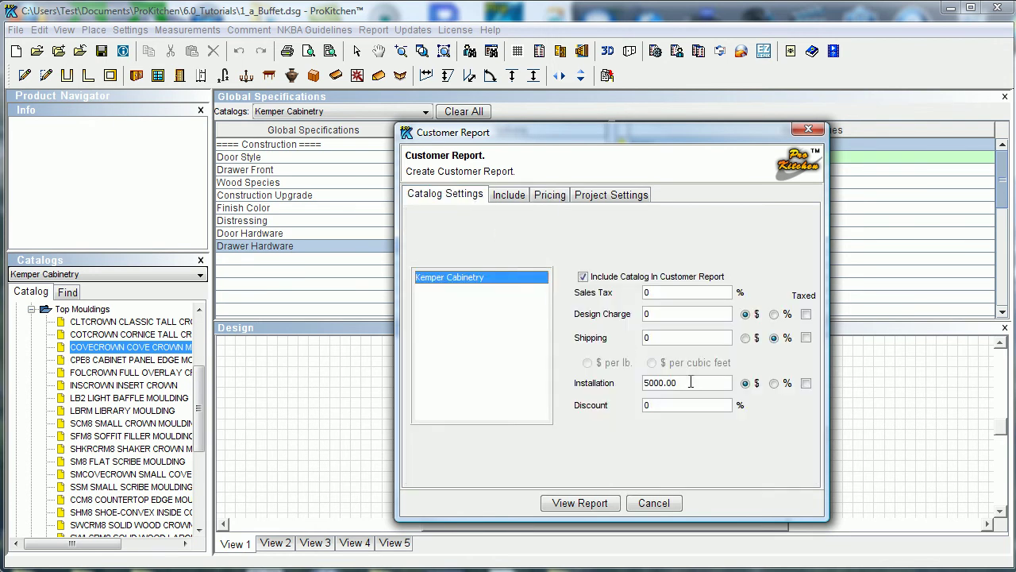
{"action": "left_click_drag", "start_coordinate": [692, 382], "coordinate": [601, 382]}
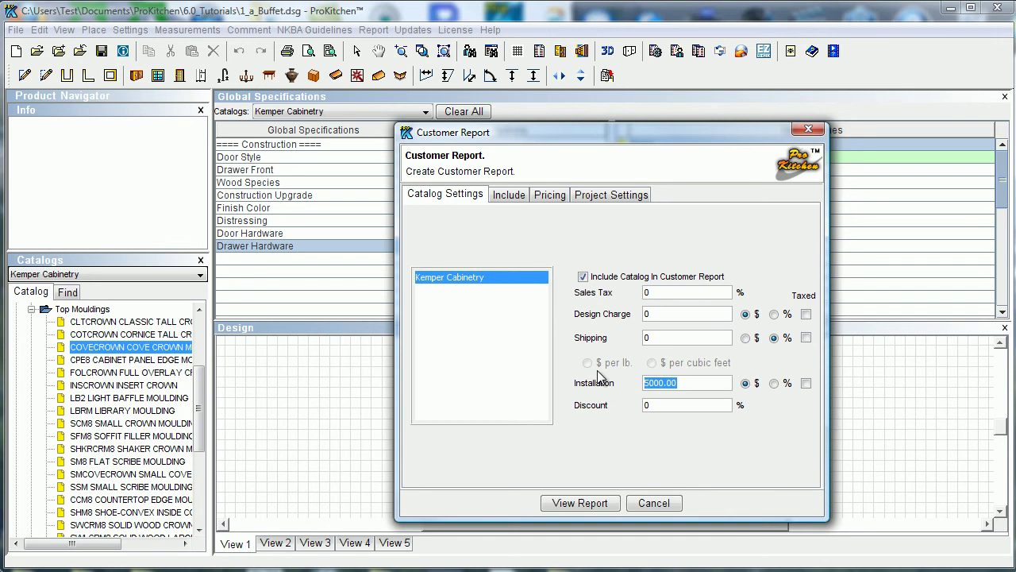
{"action": "type", "text": "50"}
{"action": "key", "text": "BackSpace"}
{"action": "key", "text": "BackSpace"}
{"action": "type", "text": "15"}
{"action": "double_click", "coordinate": [651, 383]}
{"action": "left_click", "coordinate": [657, 405]}
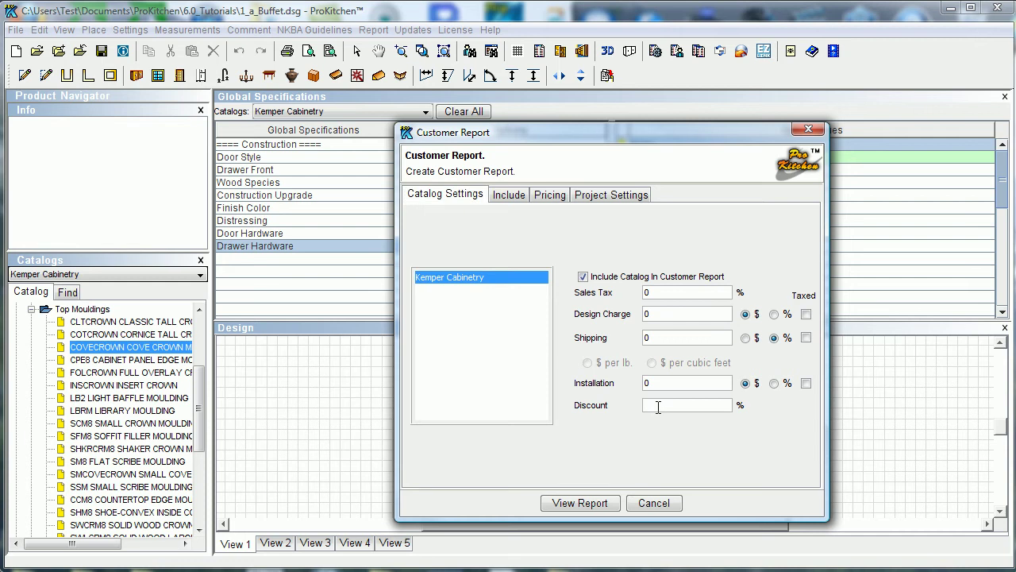
{"action": "type", "text": "0"}
Look at the report's logo, page header and footer options, browsing for a logo file without choosing one
{"action": "left_click", "coordinate": [511, 197]}
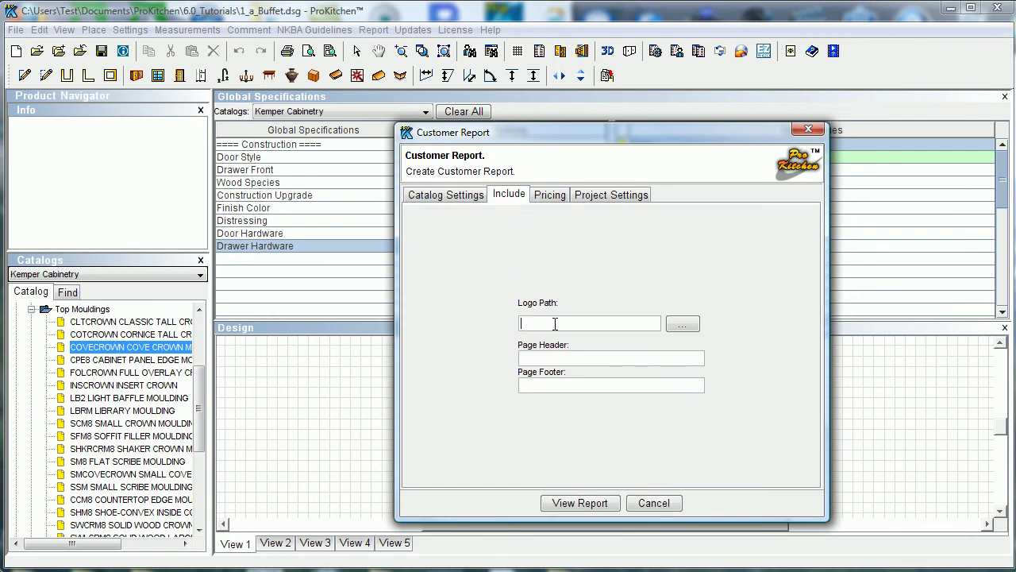
{"action": "left_click", "coordinate": [683, 323]}
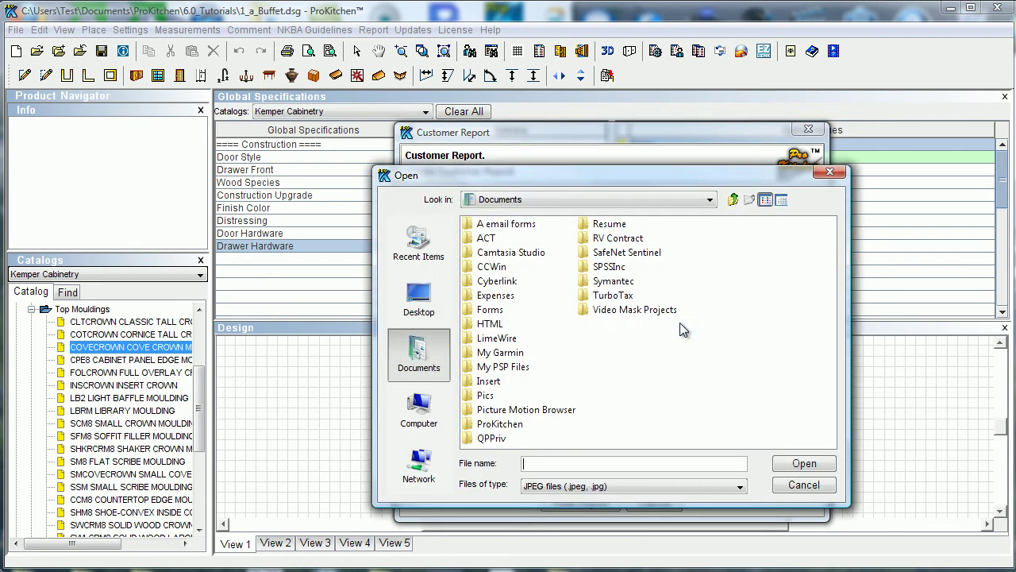
{"action": "left_click", "coordinate": [829, 173]}
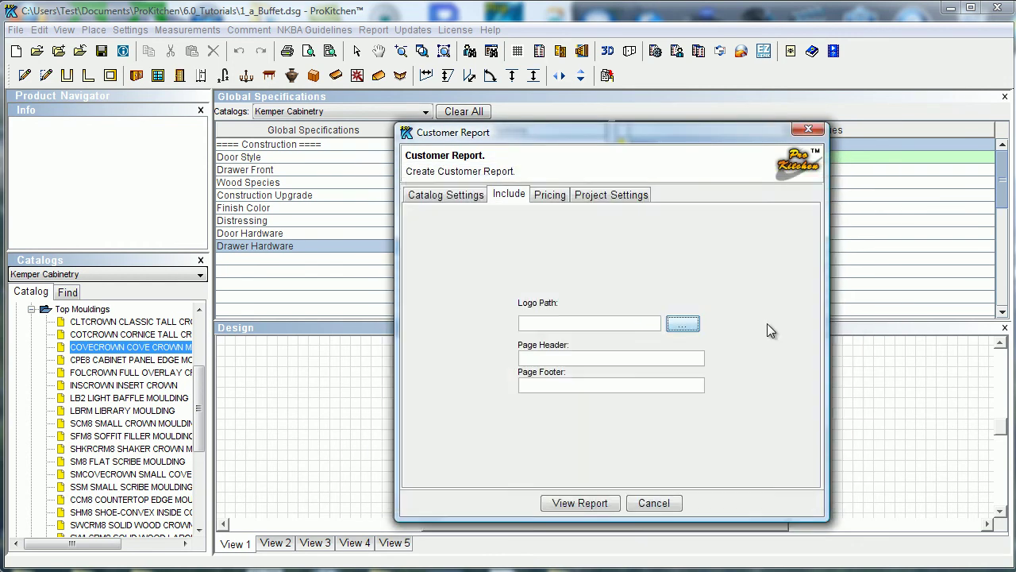
{"action": "left_click", "coordinate": [533, 358]}
Set the installation price of item 1, the B30SSB roll out base buffet, to 500.00
{"action": "left_click", "coordinate": [550, 195]}
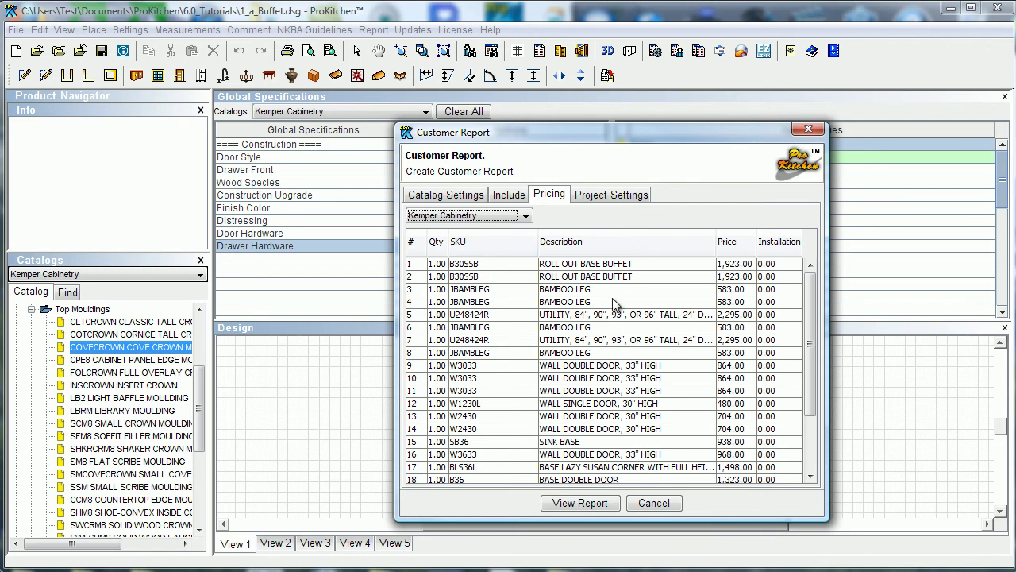
{"action": "left_click", "coordinate": [786, 264]}
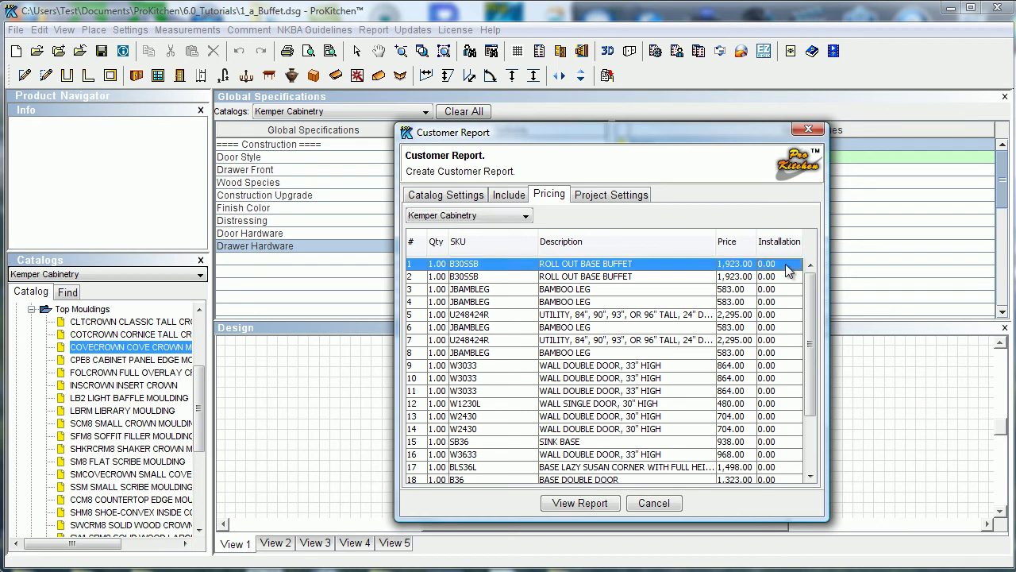
{"action": "left_click", "coordinate": [786, 264]}
{"action": "left_click", "coordinate": [786, 263]}
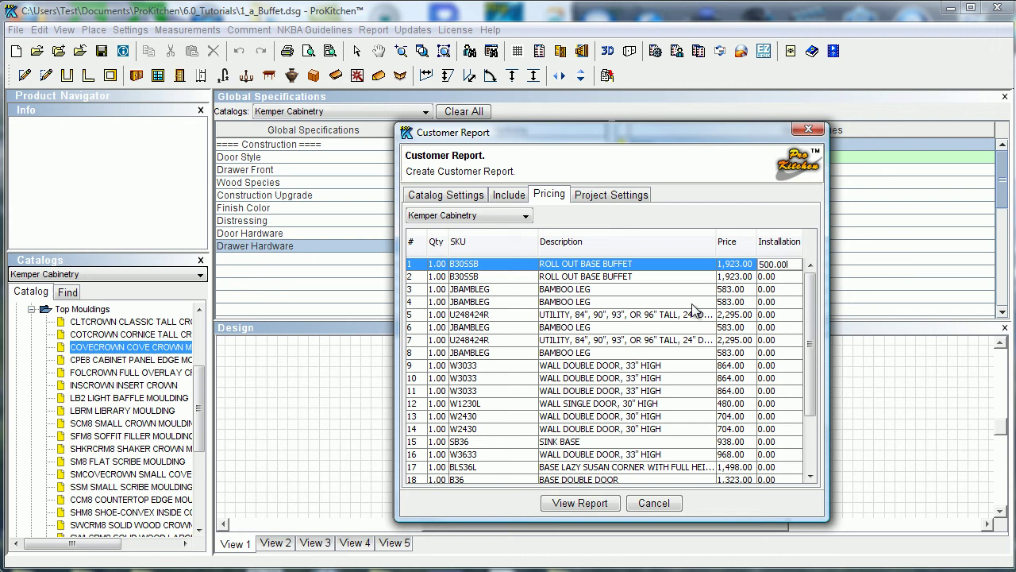
{"action": "left_click", "coordinate": [782, 327]}
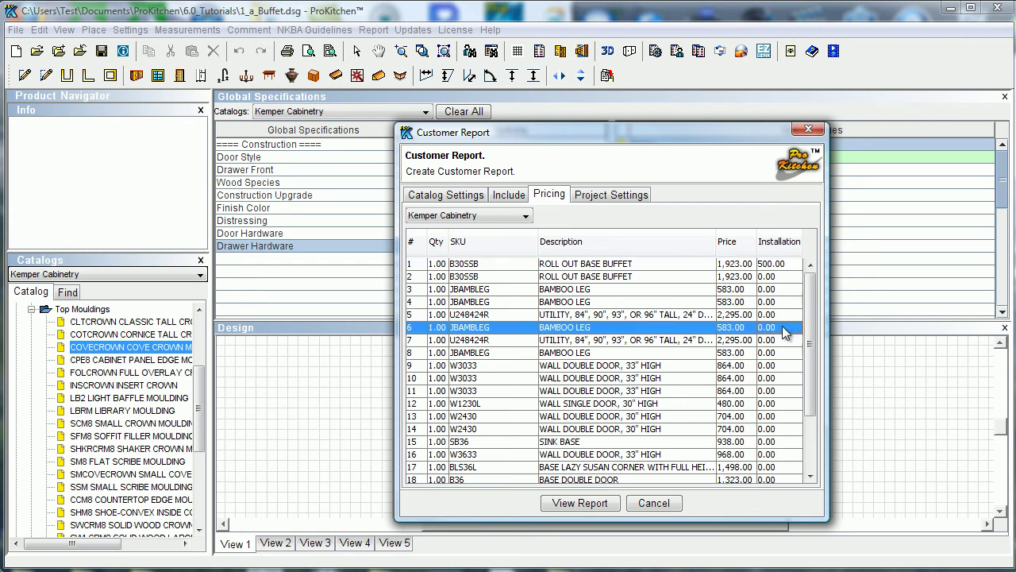
Check the report's project settings and generate the customer report in an enlarged window
{"action": "left_click", "coordinate": [600, 197]}
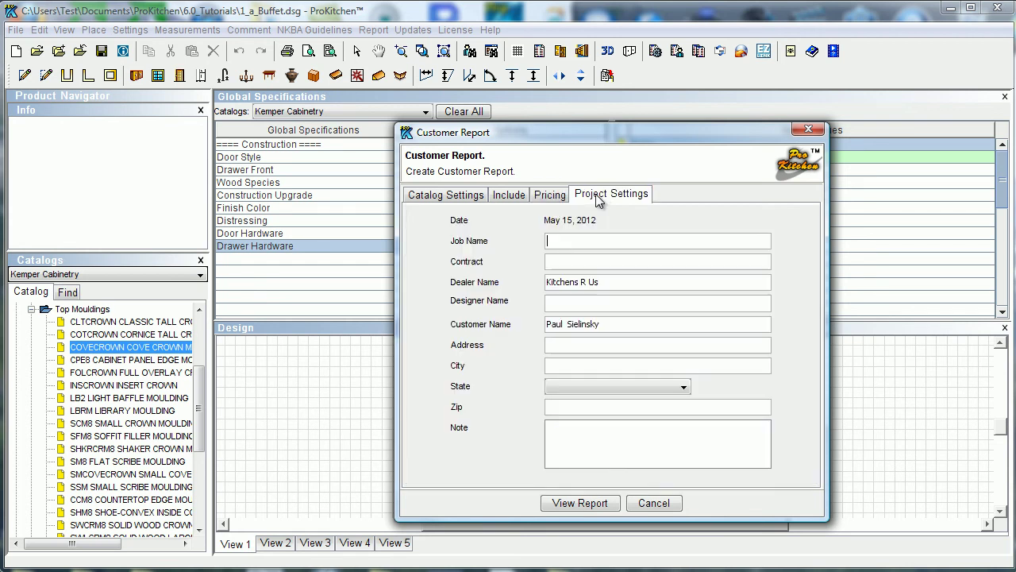
{"action": "left_click", "coordinate": [548, 240]}
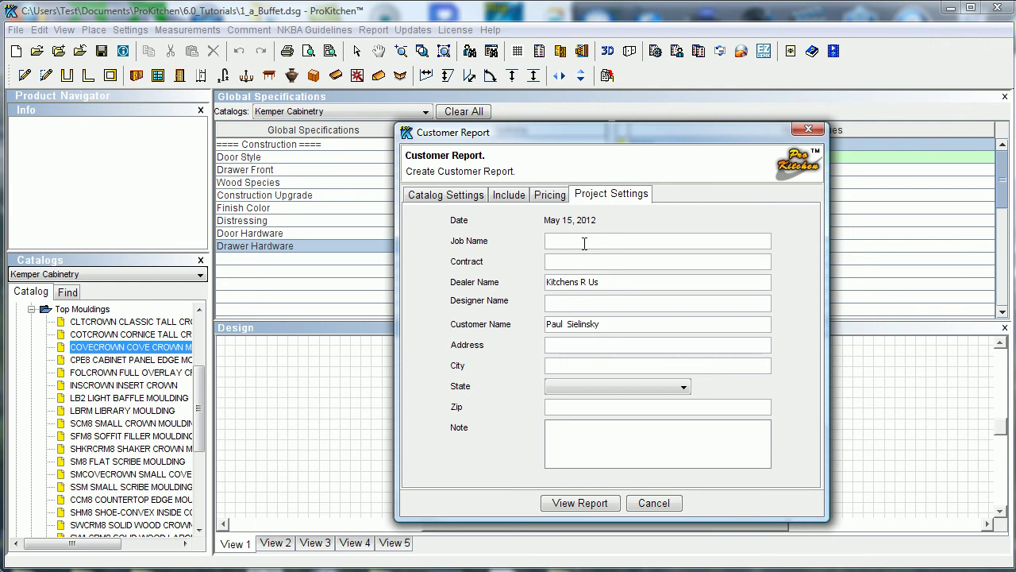
{"action": "left_click", "coordinate": [599, 507]}
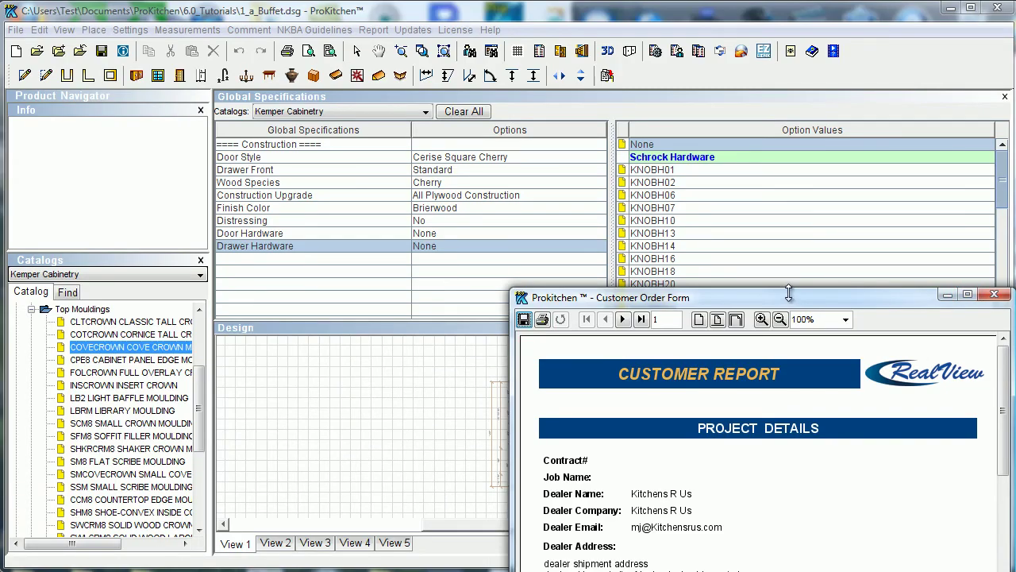
{"action": "left_click_drag", "start_coordinate": [784, 306], "coordinate": [718, 16]}
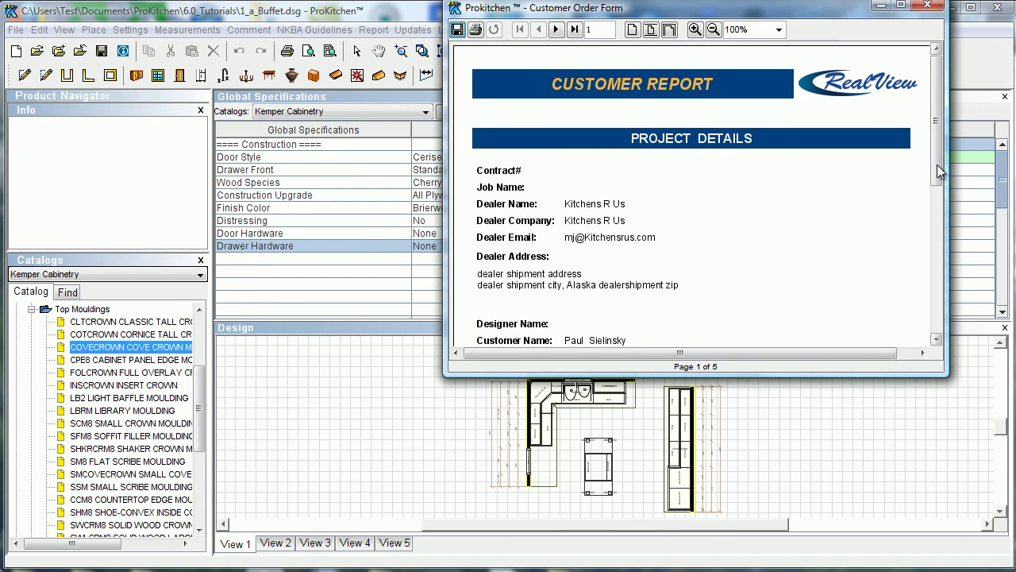
{"action": "left_click_drag", "start_coordinate": [947, 239], "coordinate": [1012, 255]}
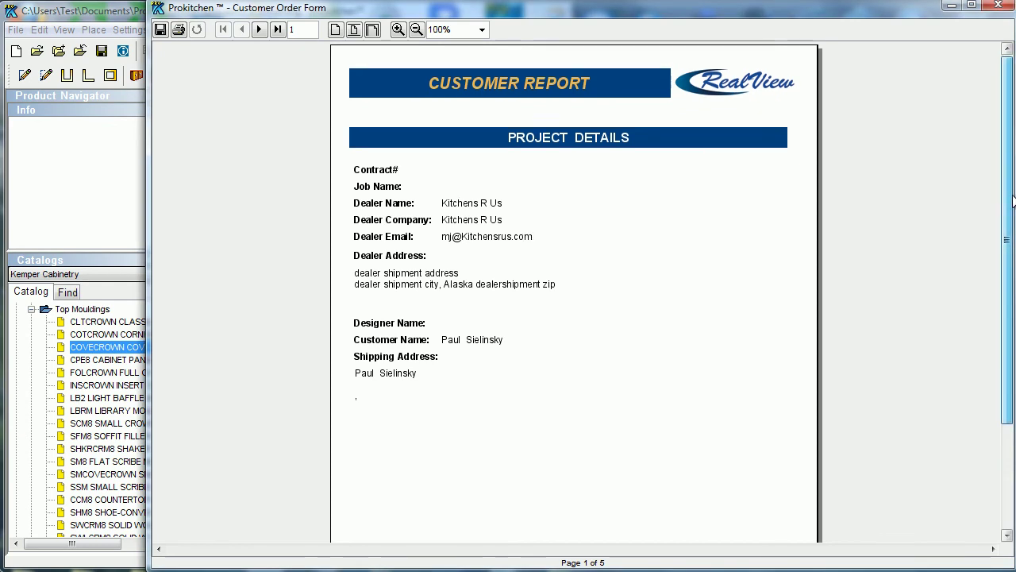
Review the project details, catalog options, product list and price computation on report pages 1 to 4, and close the report
{"action": "scroll", "coordinate": [1006, 197], "scroll_direction": "down", "scroll_amount": 3}
{"action": "scroll", "coordinate": [1014, 326], "scroll_direction": "down", "scroll_amount": 2}
{"action": "scroll", "coordinate": [1006, 326], "scroll_direction": "up", "scroll_amount": 4}
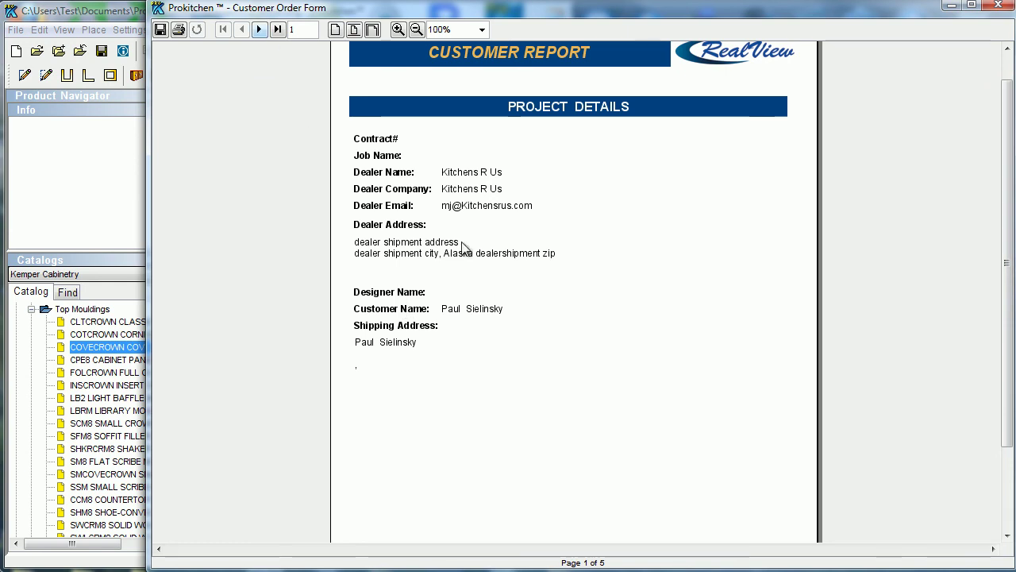
{"action": "left_click", "coordinate": [260, 29]}
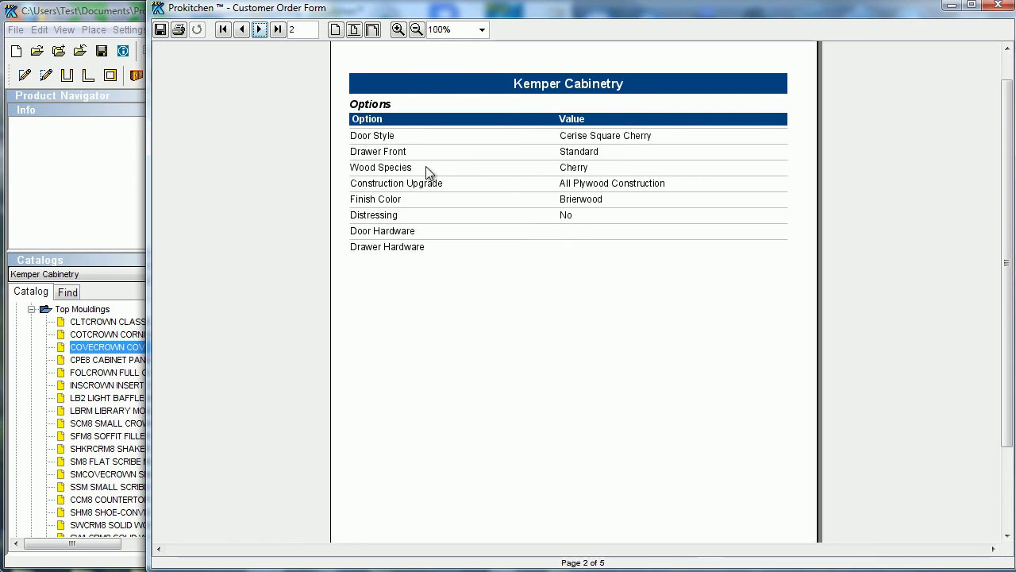
{"action": "left_click", "coordinate": [259, 29]}
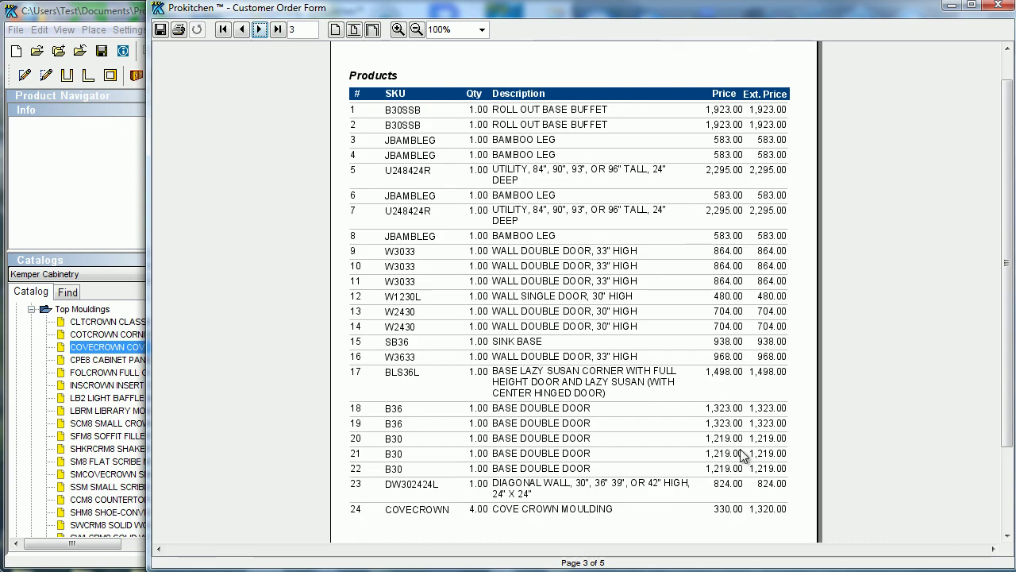
{"action": "left_click", "coordinate": [258, 29]}
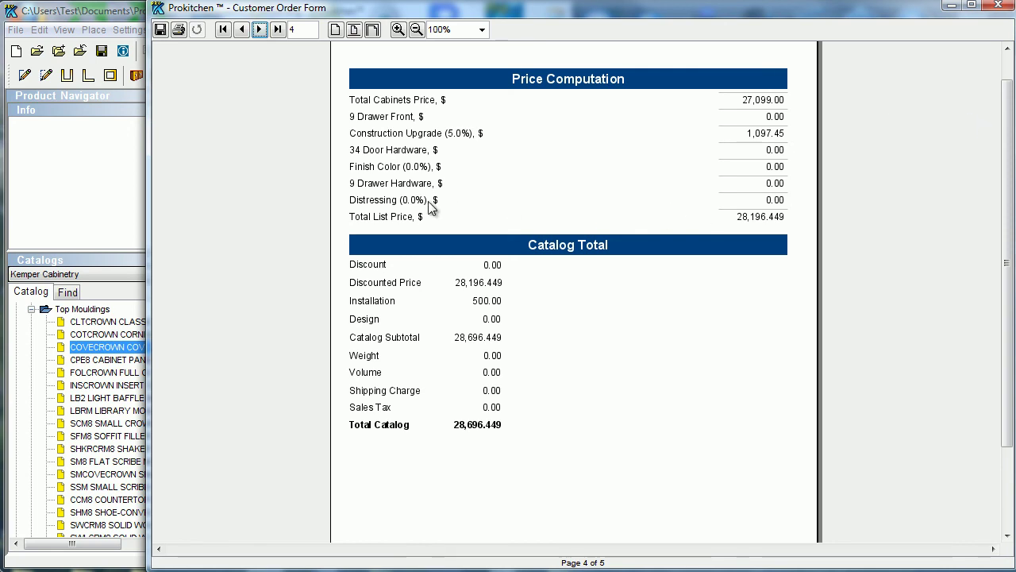
{"action": "left_click", "coordinate": [998, 6]}
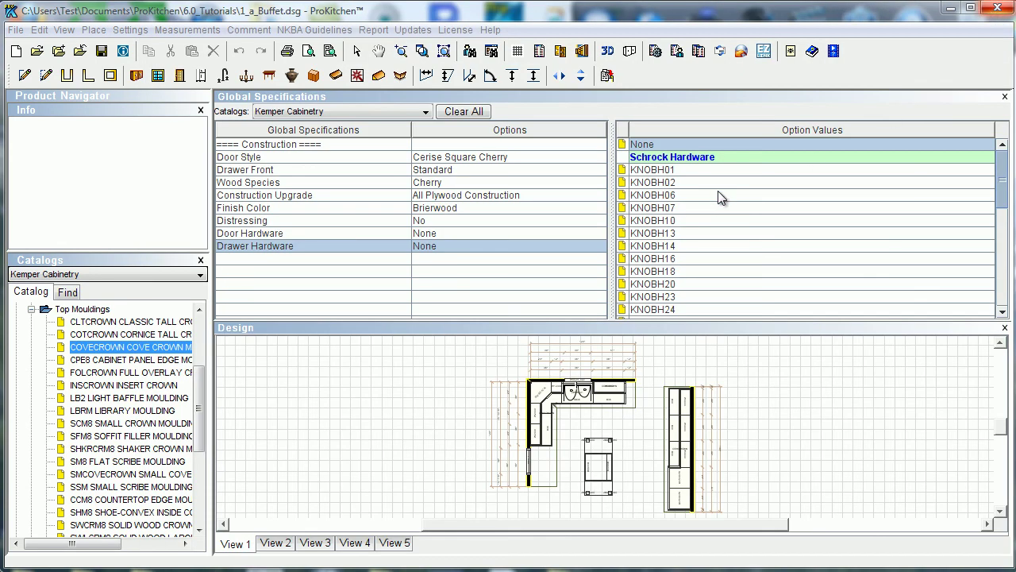